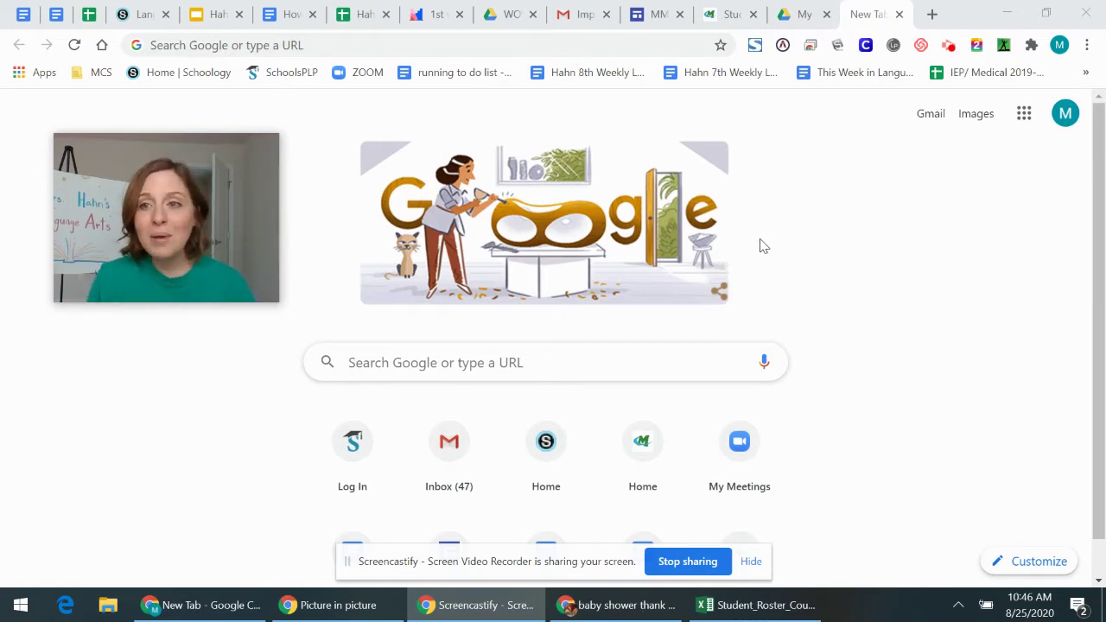
Open Google Drive from the Google apps list and close the other open Drive tab.
double_click(1005, 136)
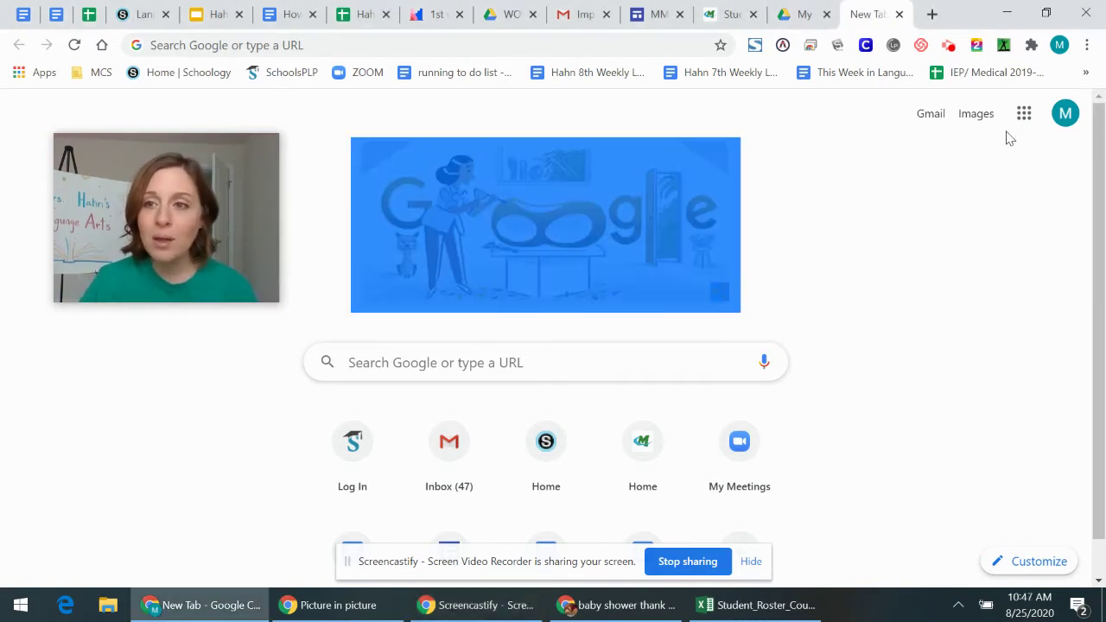
left_click(1025, 196)
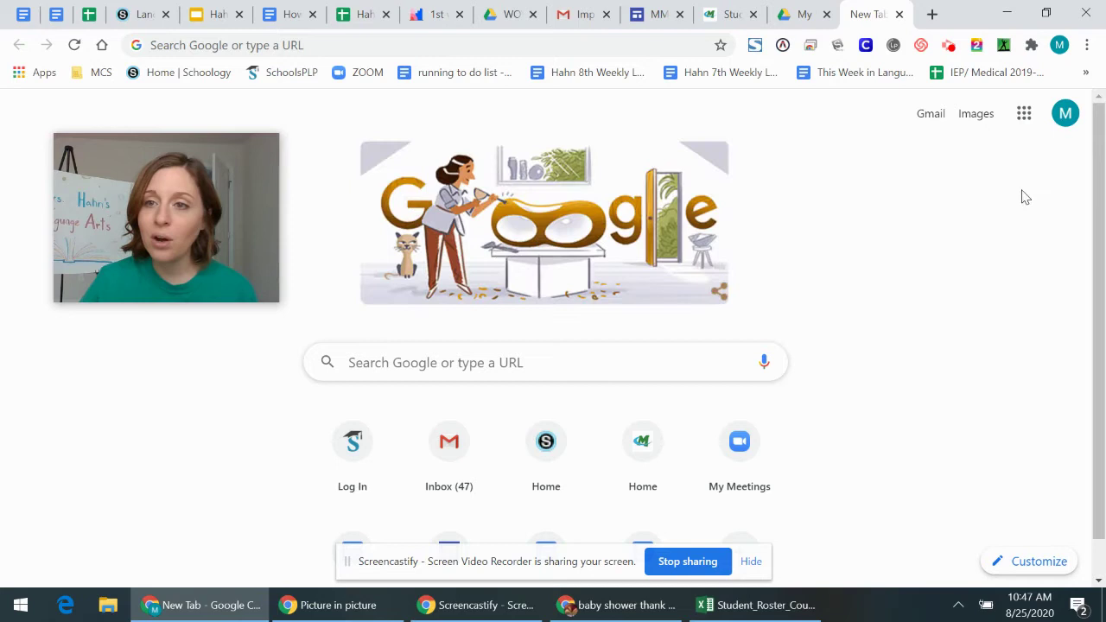
left_click(1025, 117)
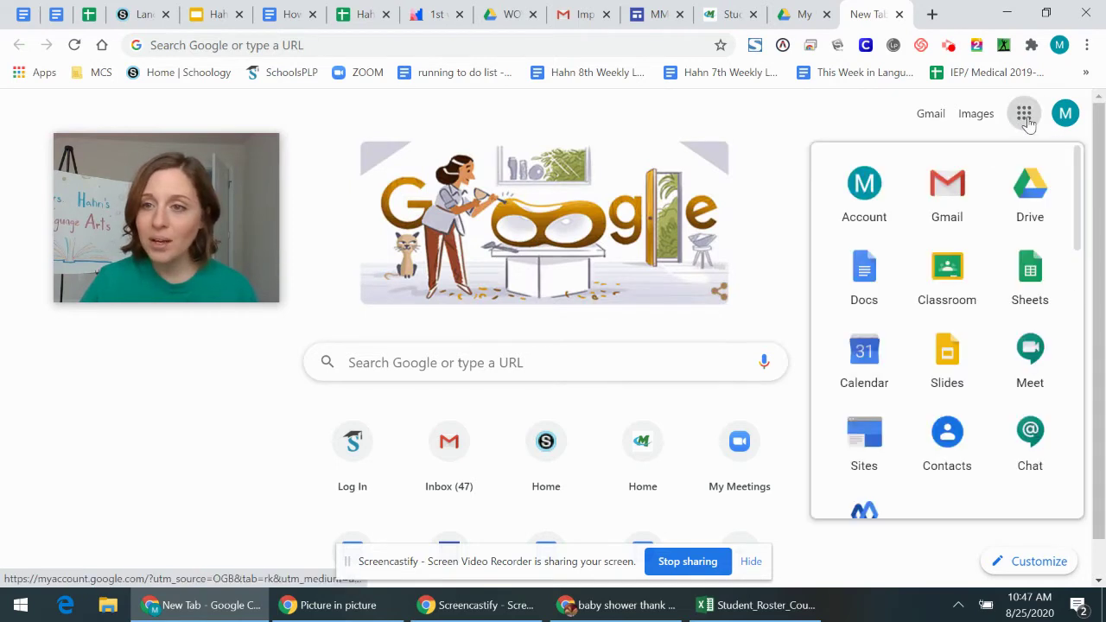
left_click(1042, 192)
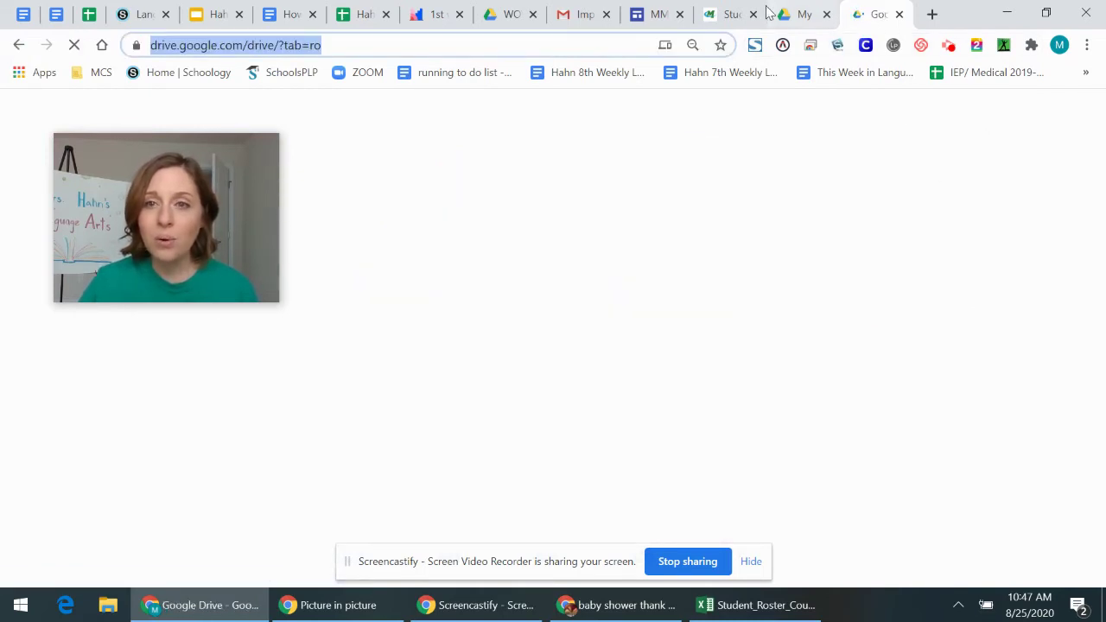
left_click(825, 15)
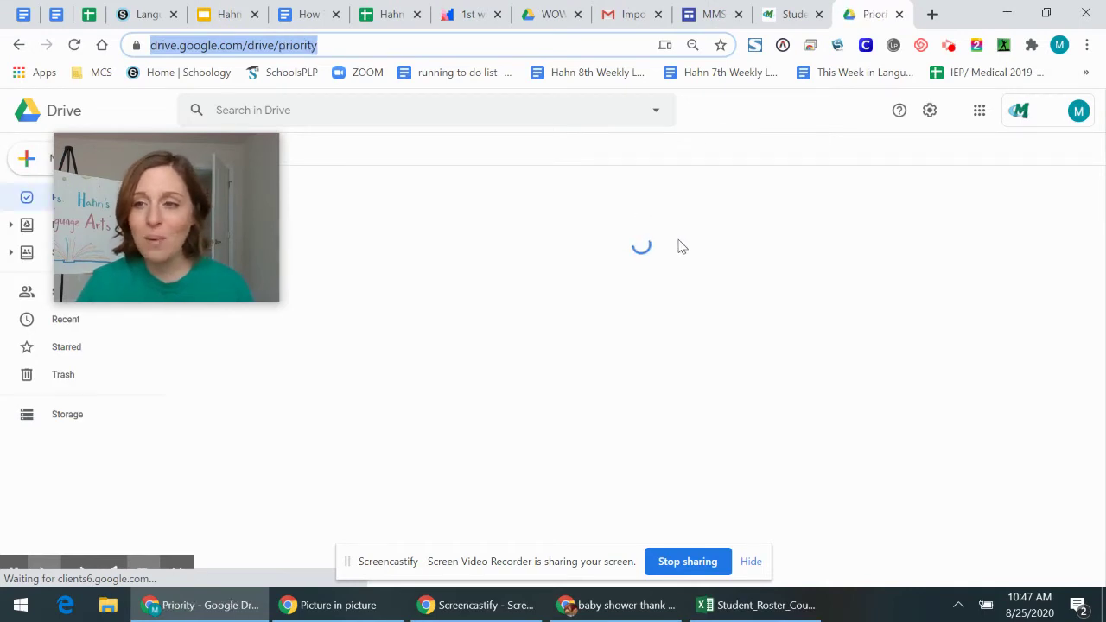
Open My Drive and look over its folders and files.
left_click_drag(248, 214, 922, 229)
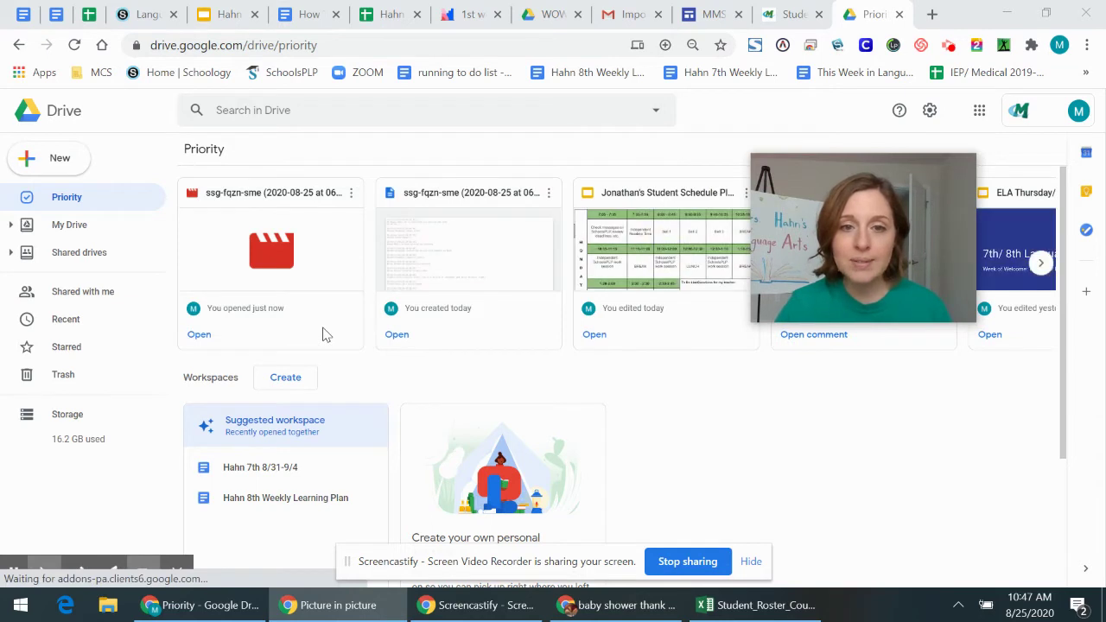
left_click_drag(815, 277, 856, 270)
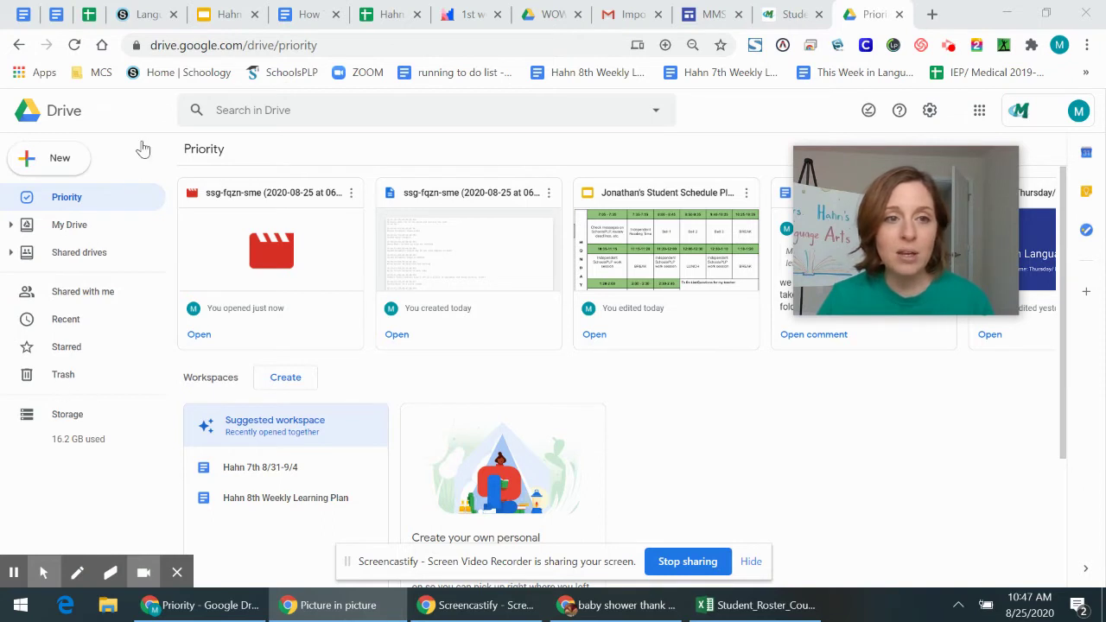
left_click(145, 195)
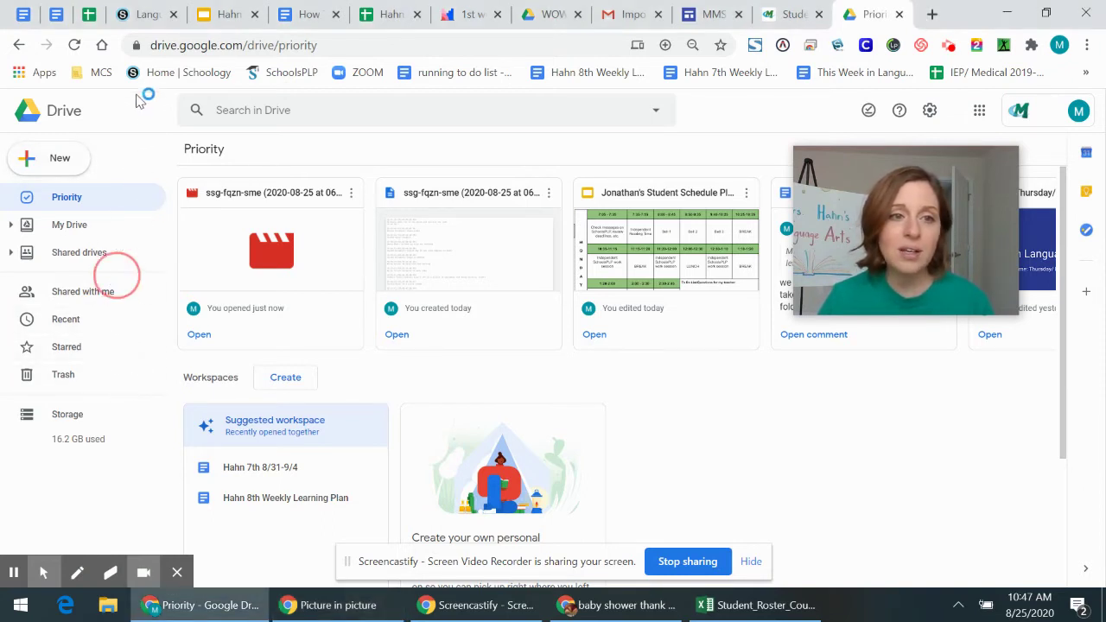
left_click(90, 228)
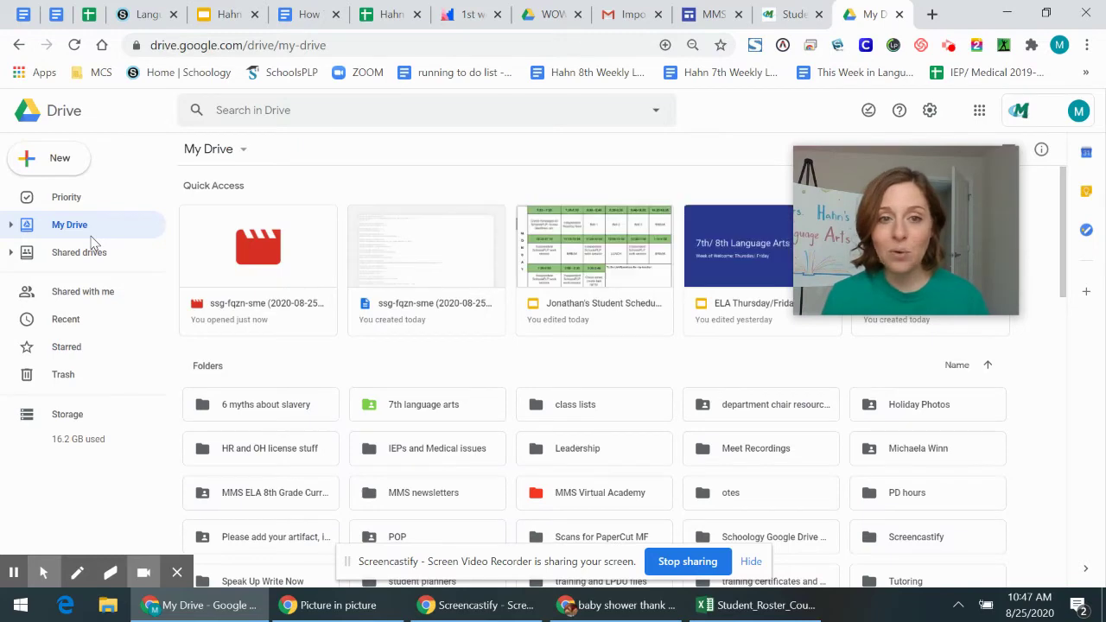
scroll(529, 415, "down", 3)
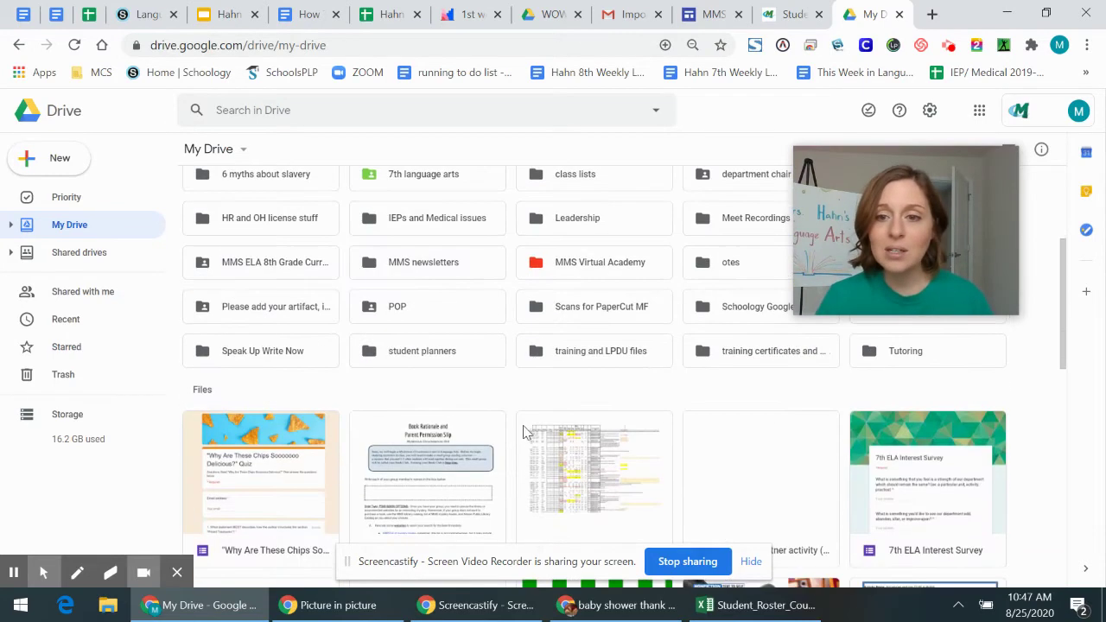
scroll(525, 432, "up", 3)
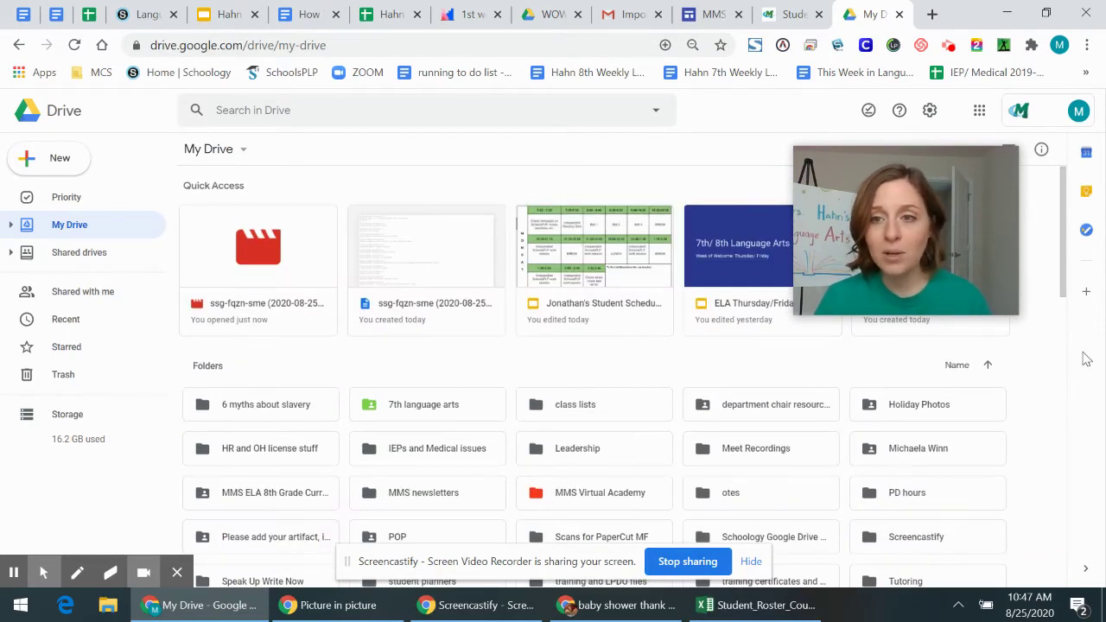
left_click(1000, 282)
left_click_drag(999, 281, 967, 476)
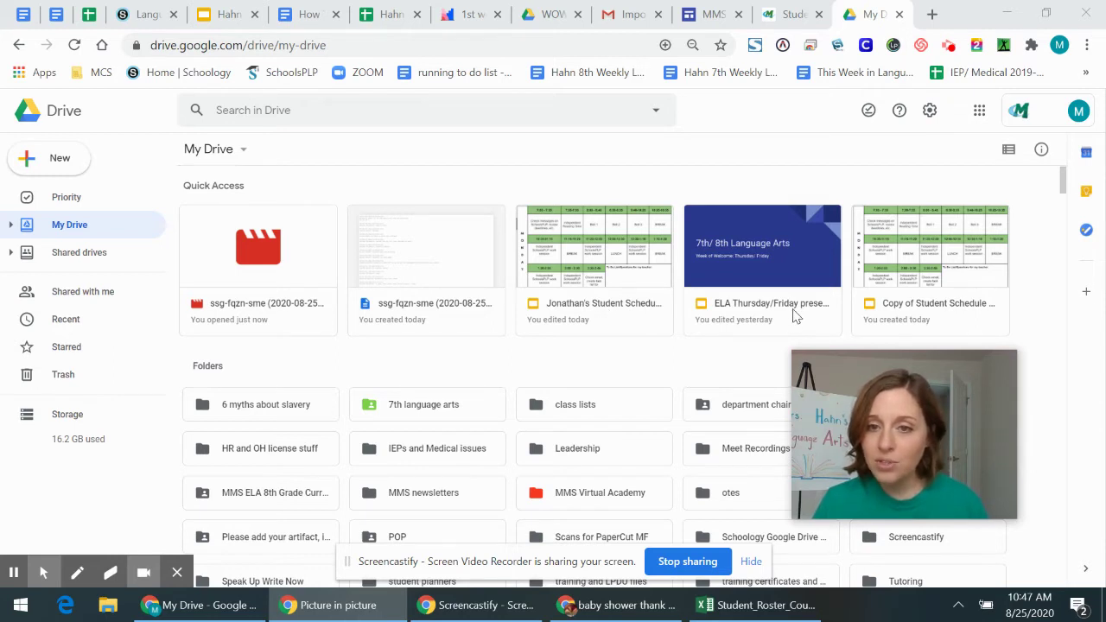
mouse_move(910, 452)
left_click_drag(910, 452, 918, 375)
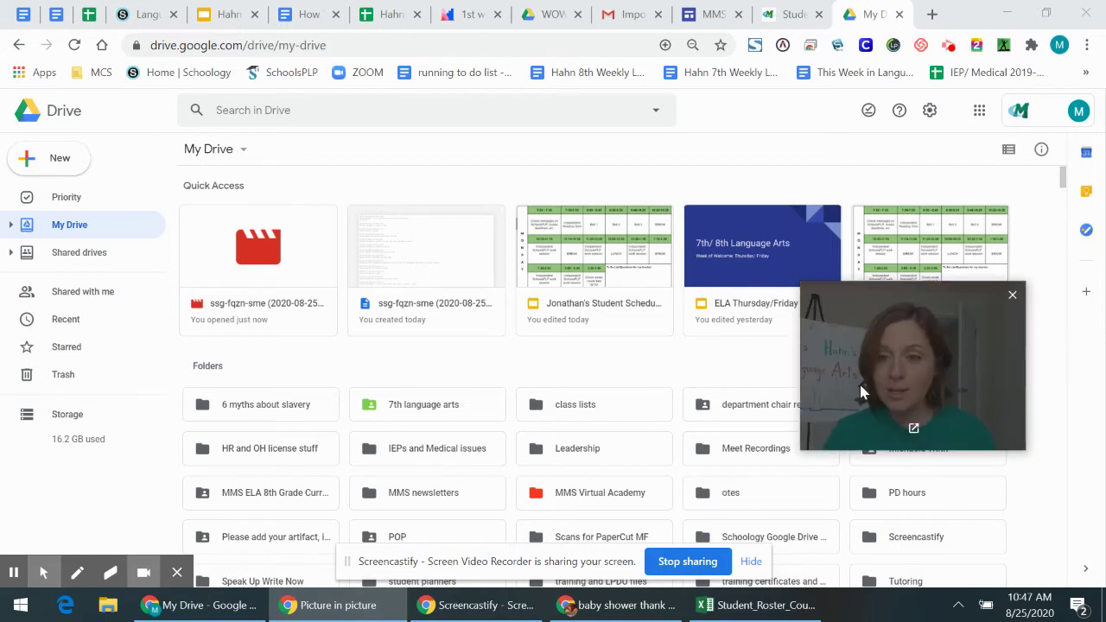
left_click_drag(859, 384, 836, 250)
Try to create a new folder named "MMS Virtual Academy 2020-2021" in My Drive.
left_click(53, 164)
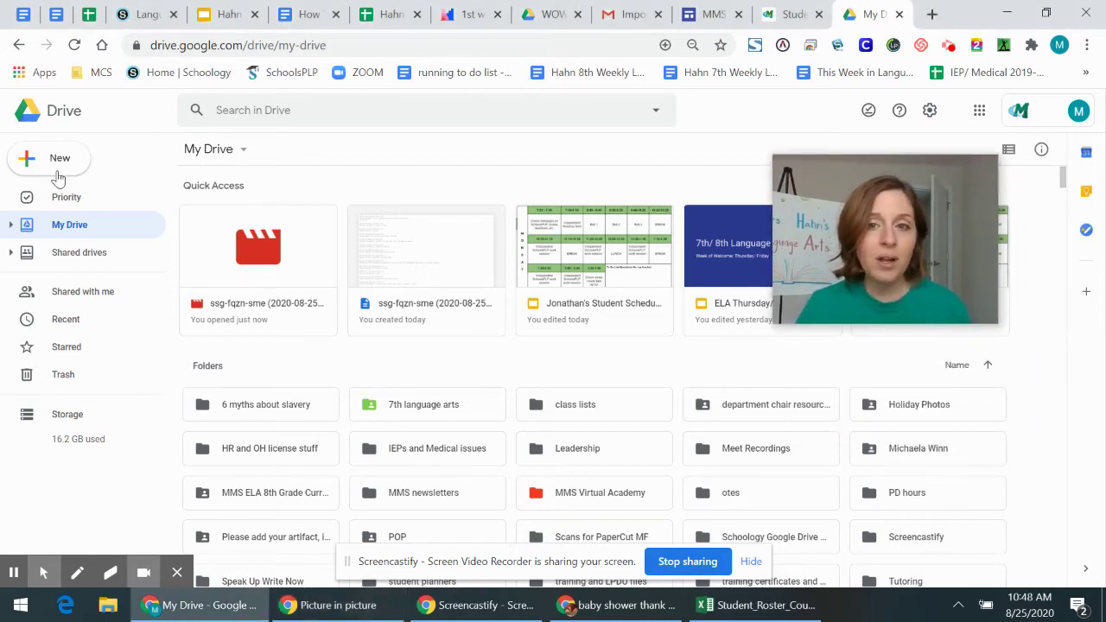
left_click(35, 163)
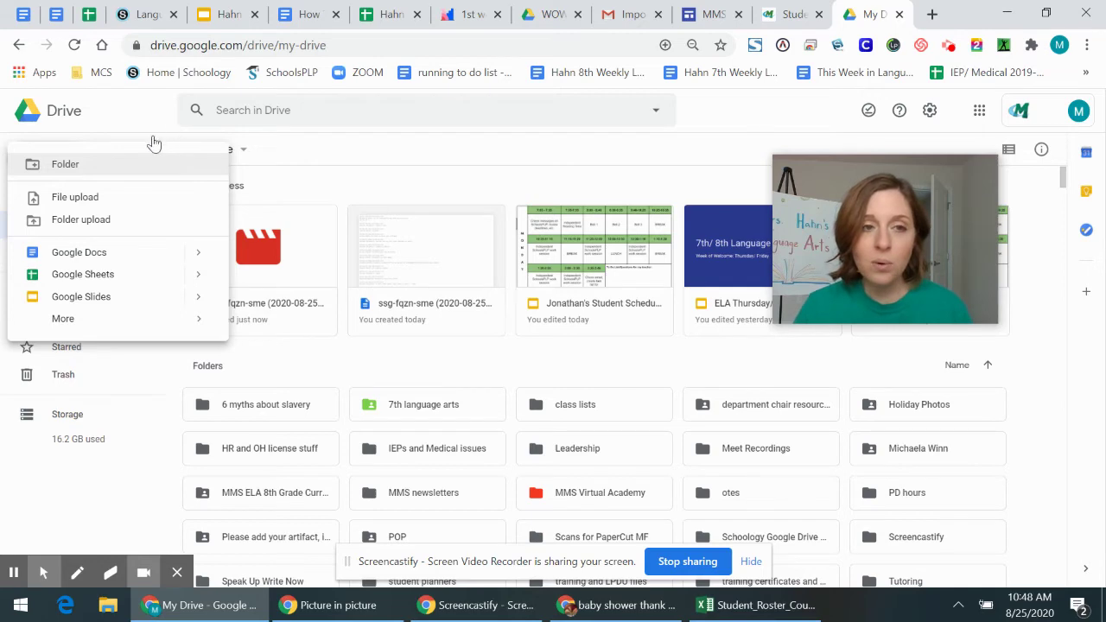
key("Escape")
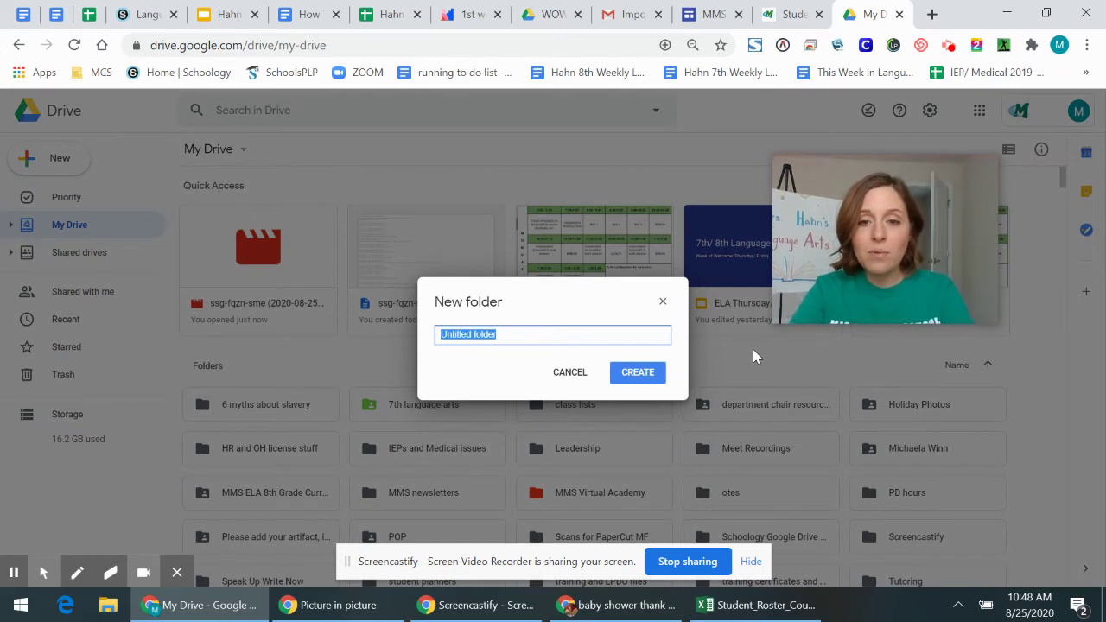
type("MMS ")
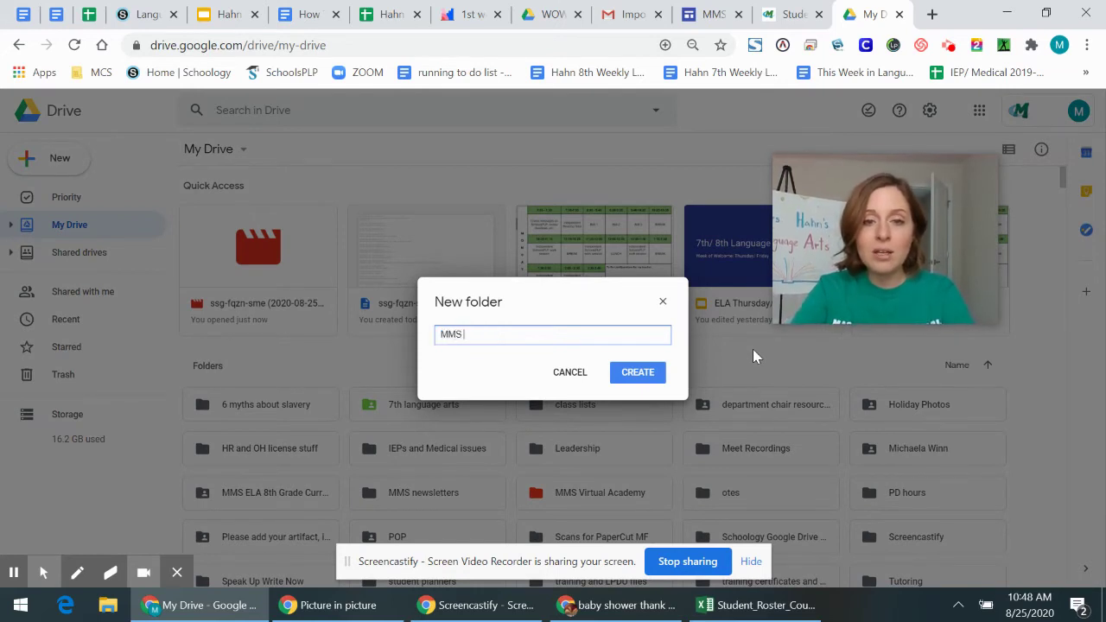
type("Virtual Acad")
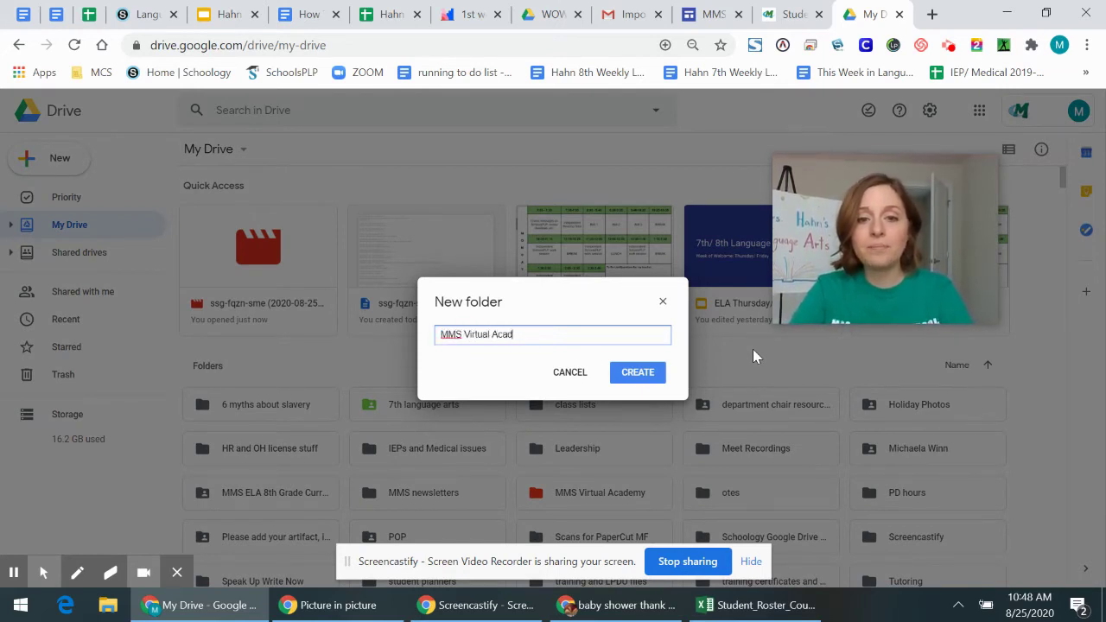
type("emy 2020-2")
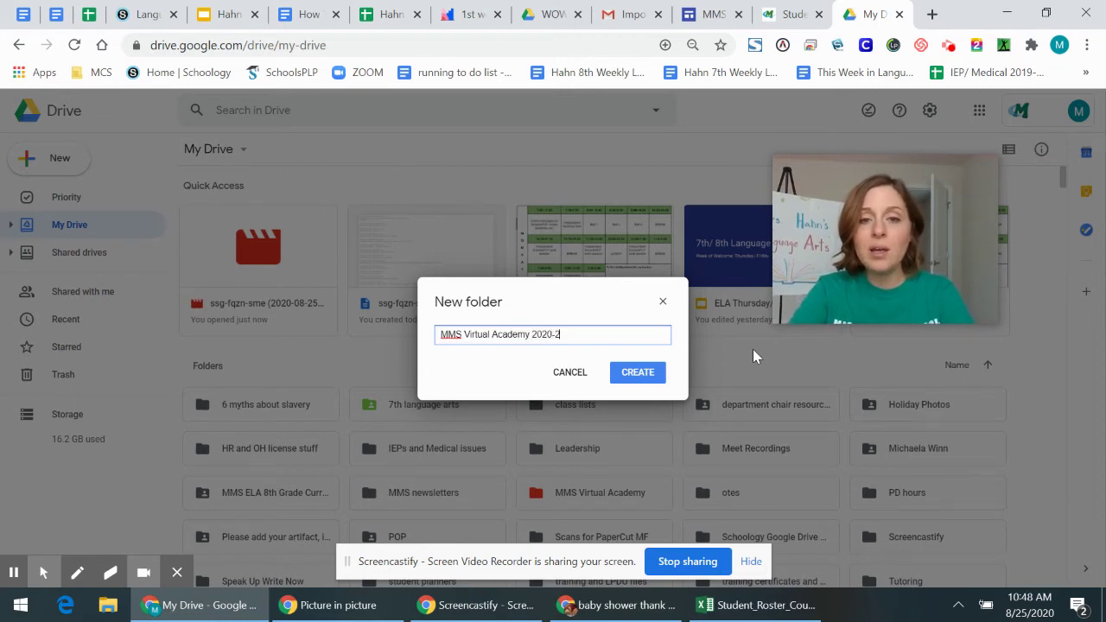
type("021")
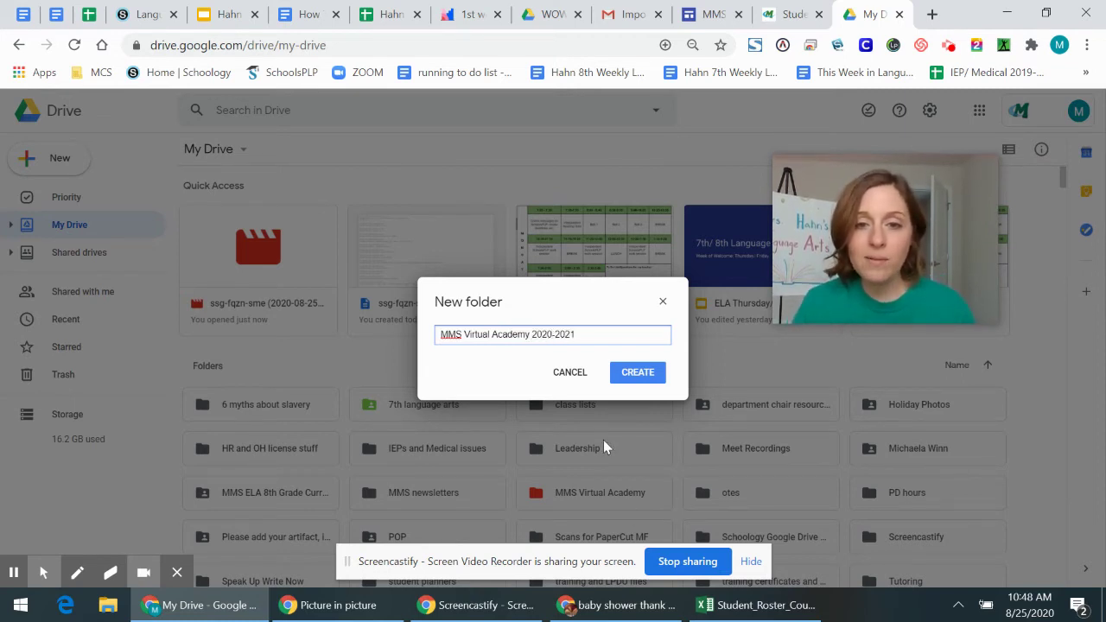
left_click(595, 389)
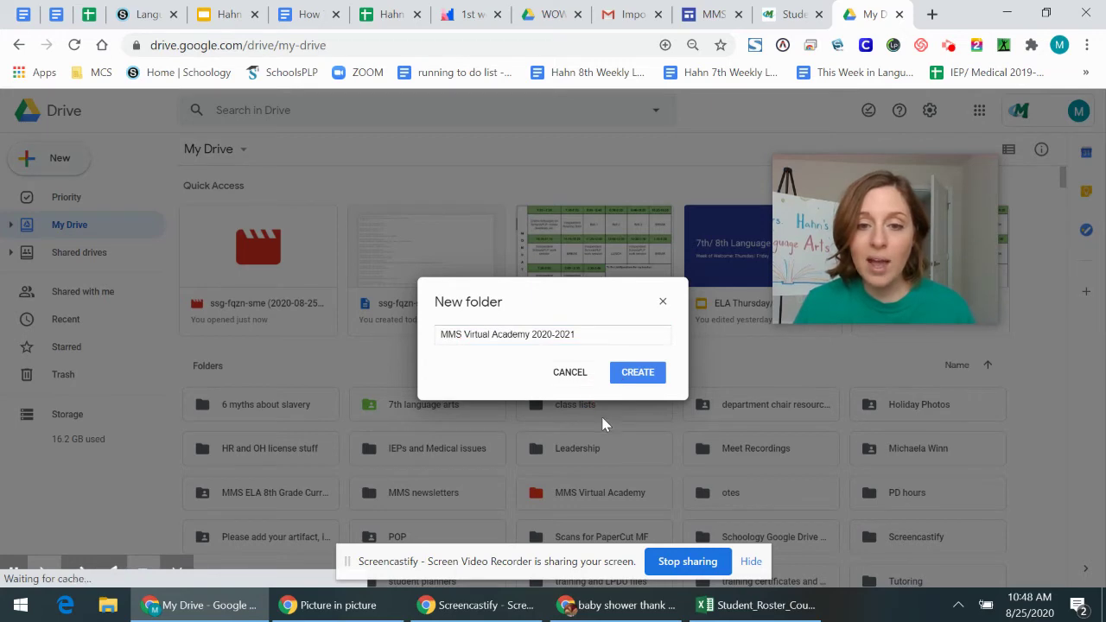
left_click(639, 366)
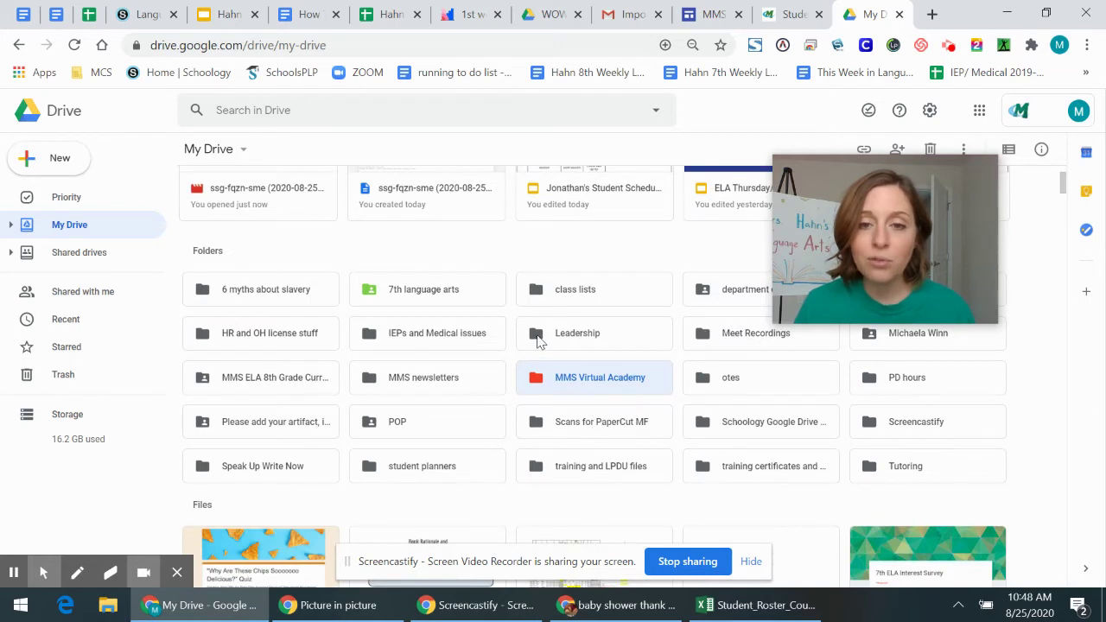
Look at the colour choices available for the MMS newsletters folder.
left_click(369, 389)
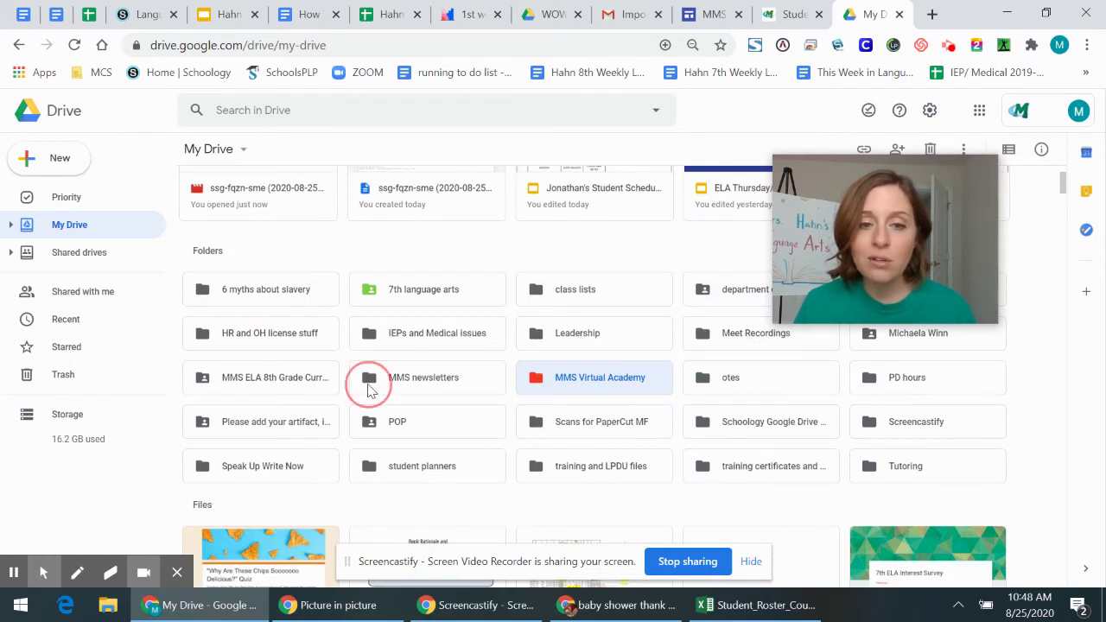
right_click(368, 385)
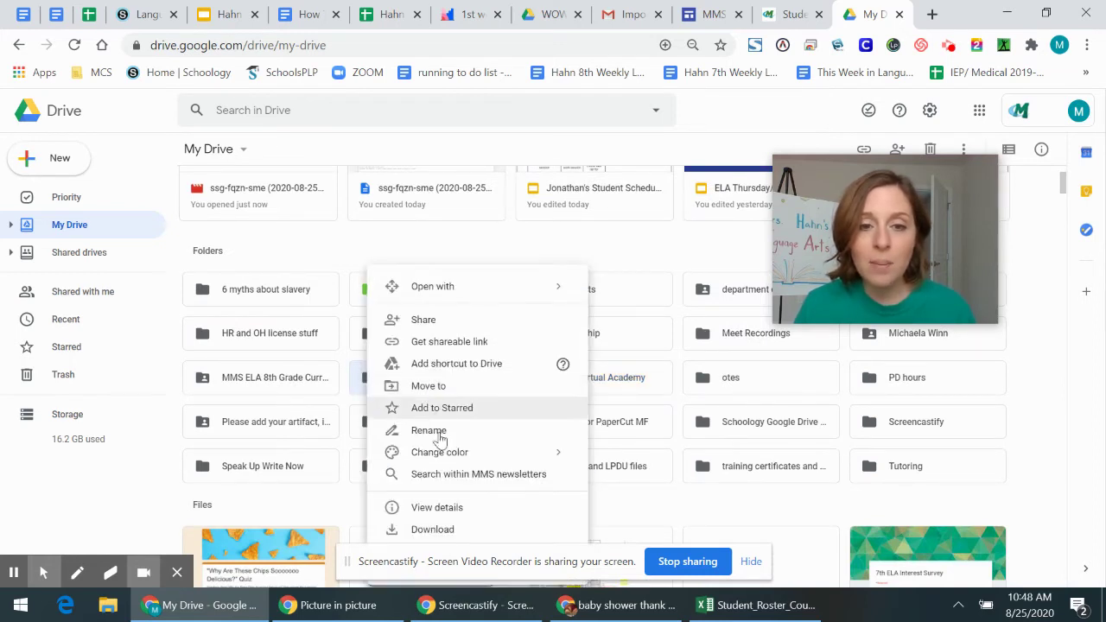
mouse_move(440, 452)
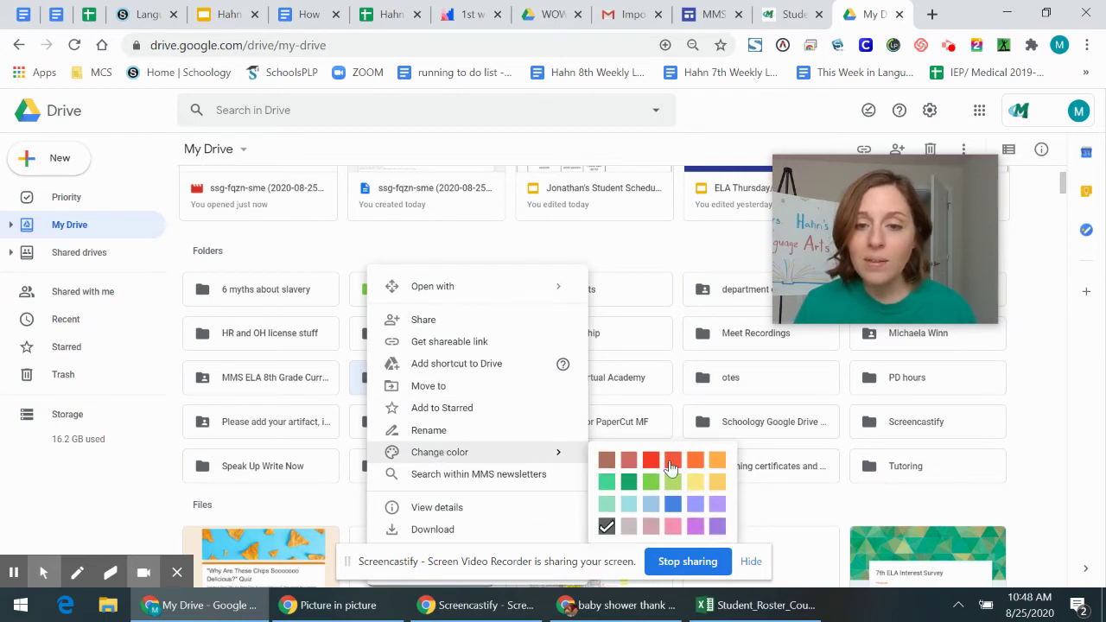
Open the MMS Virtual Academy folder in My Drive.
left_click(664, 392)
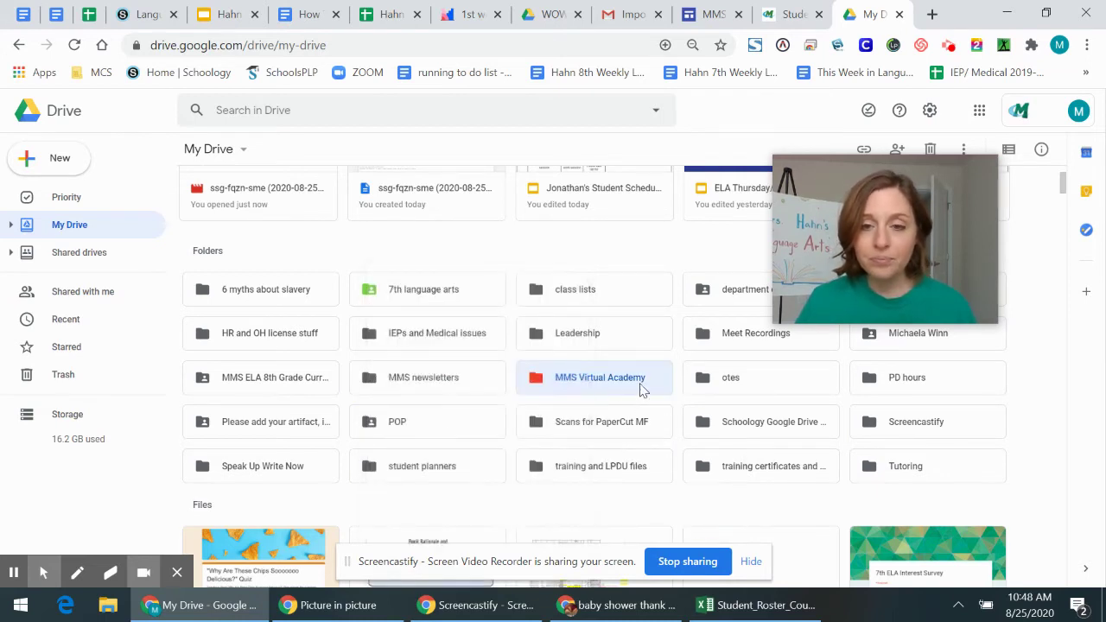
double_click(612, 388)
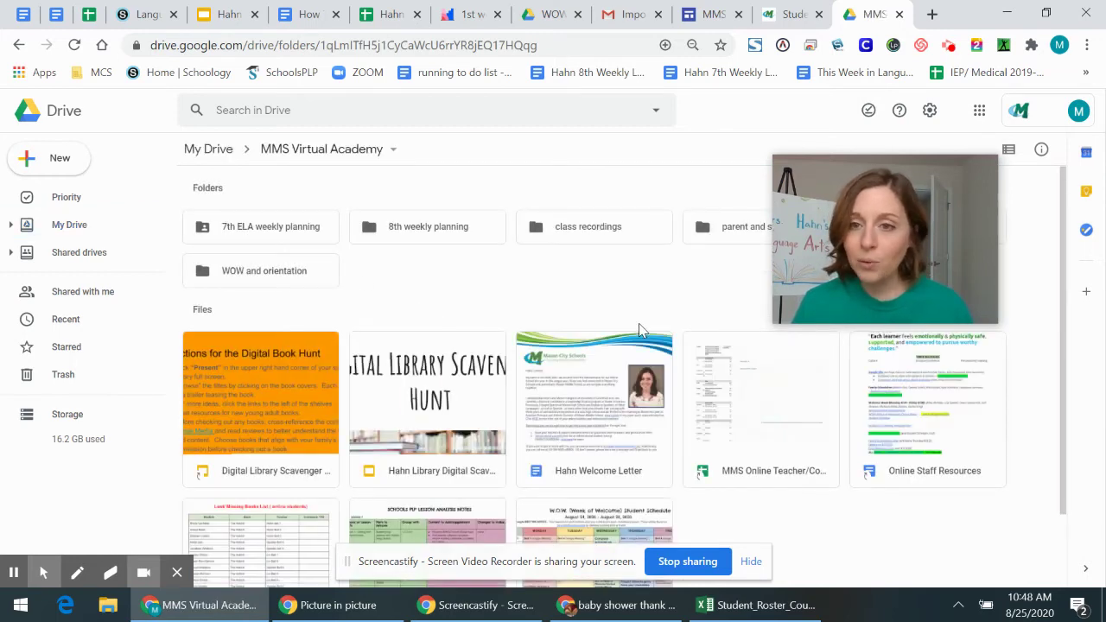
left_click(58, 160)
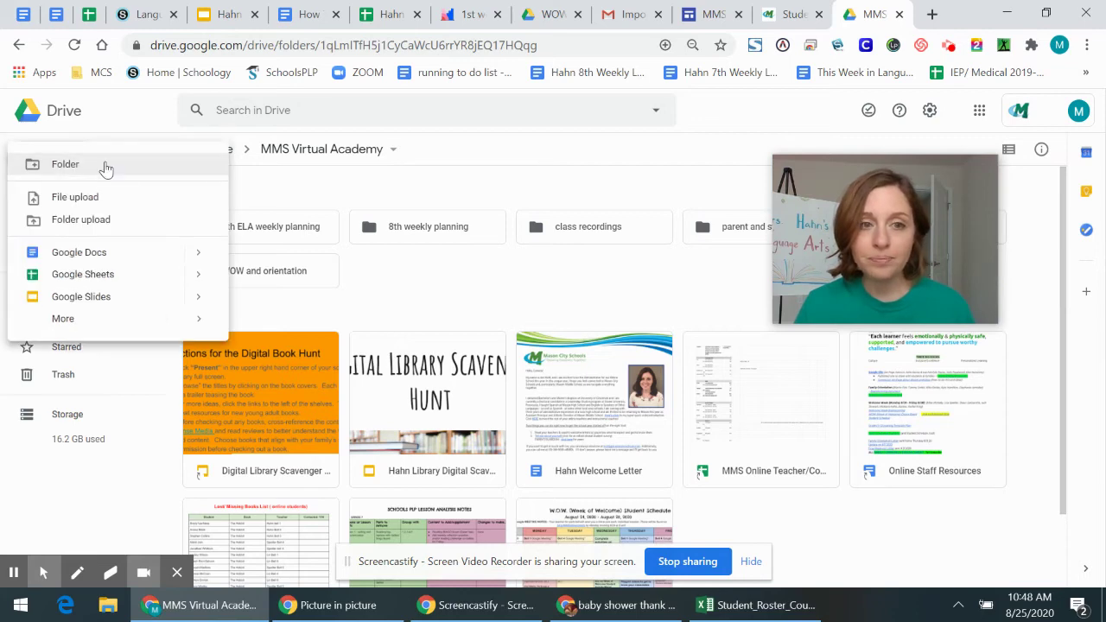
left_click(106, 164)
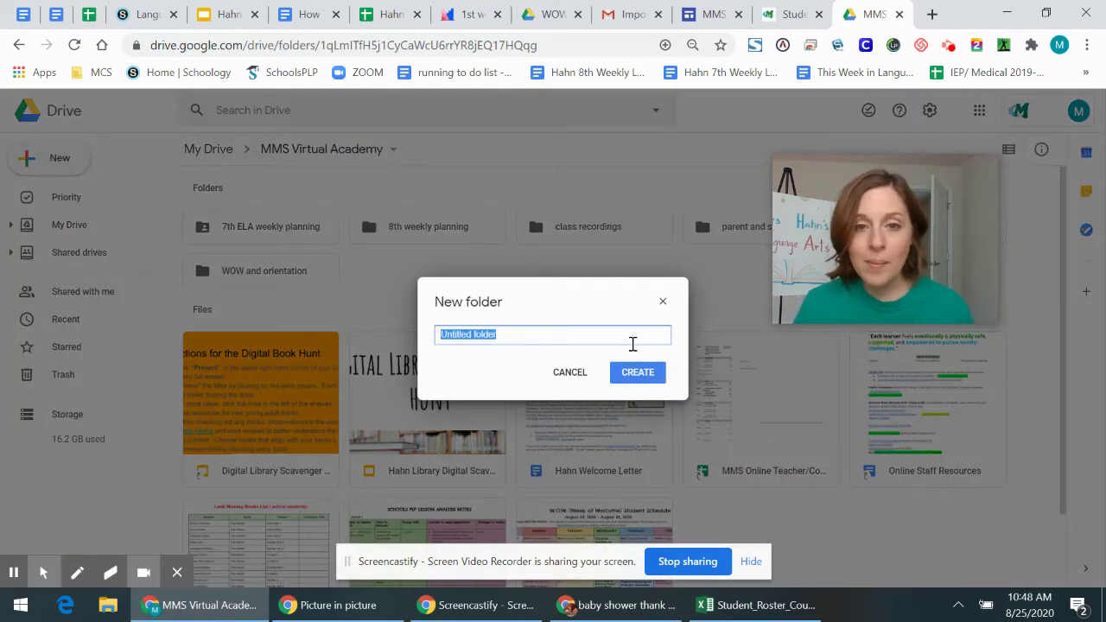
left_click(569, 380)
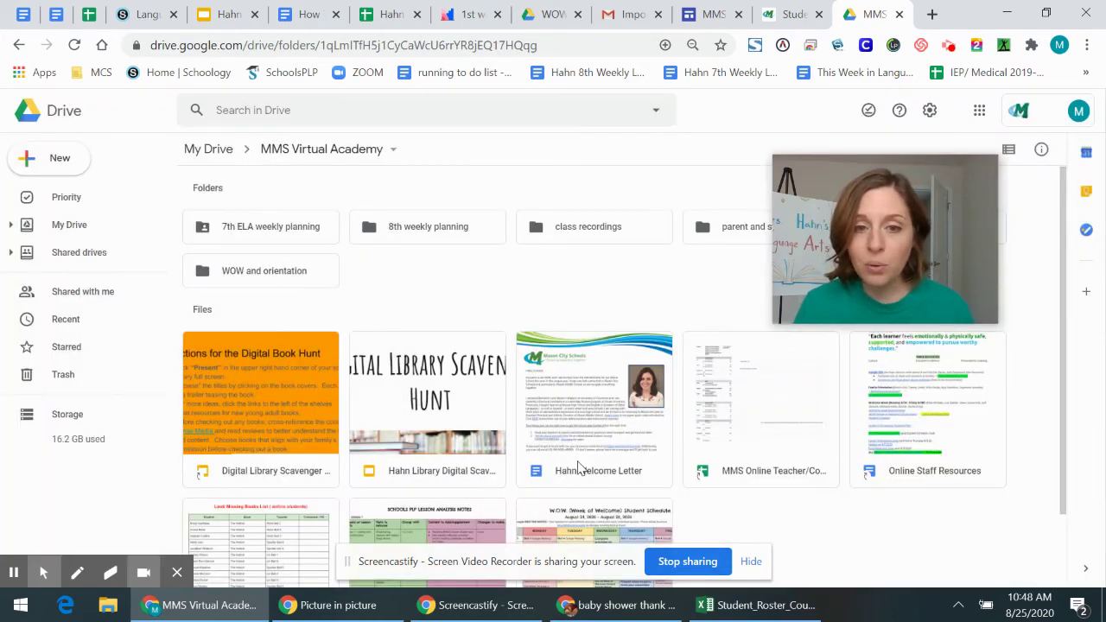
left_click(480, 418)
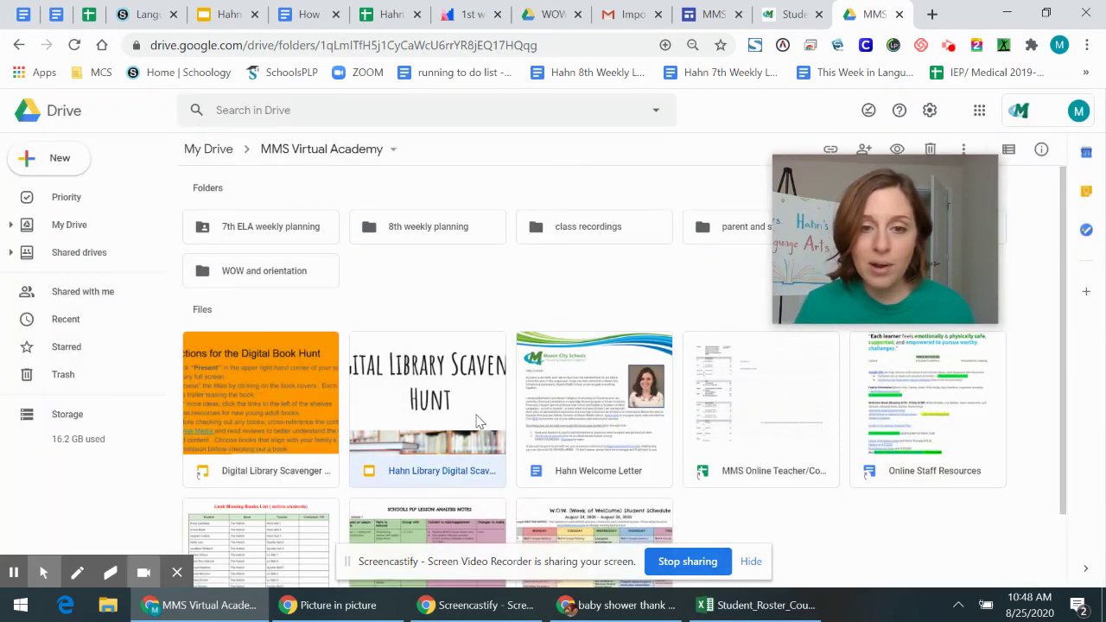
left_click_drag(460, 419, 405, 396)
Switch to the open schedule presentation in Google Slides and go to its title slide.
left_click(227, 13)
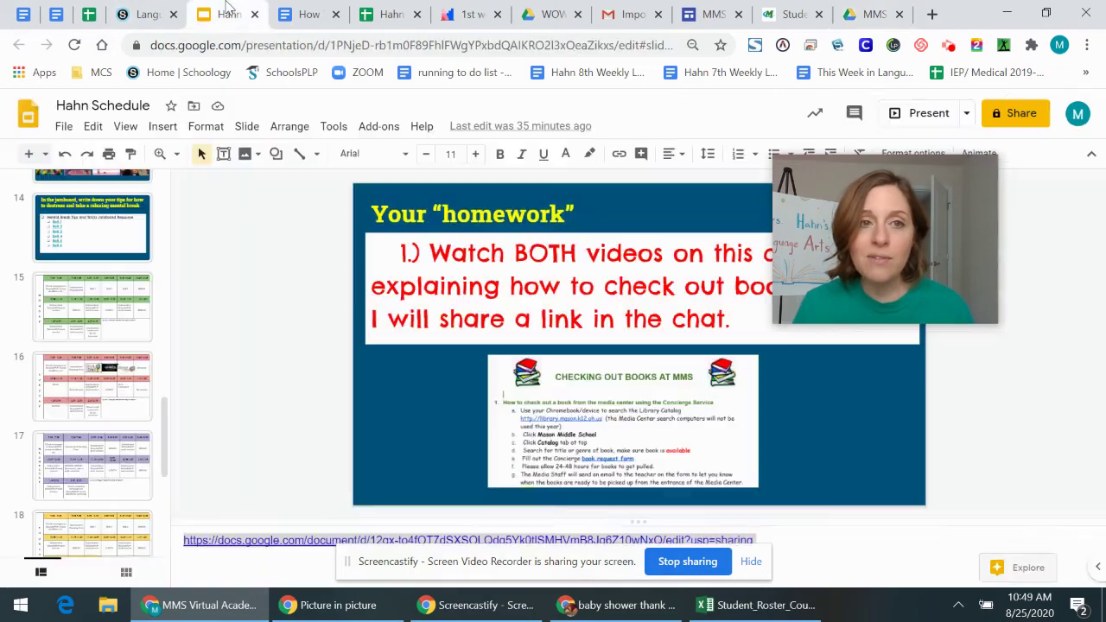
scroll(93, 223, "up", 12)
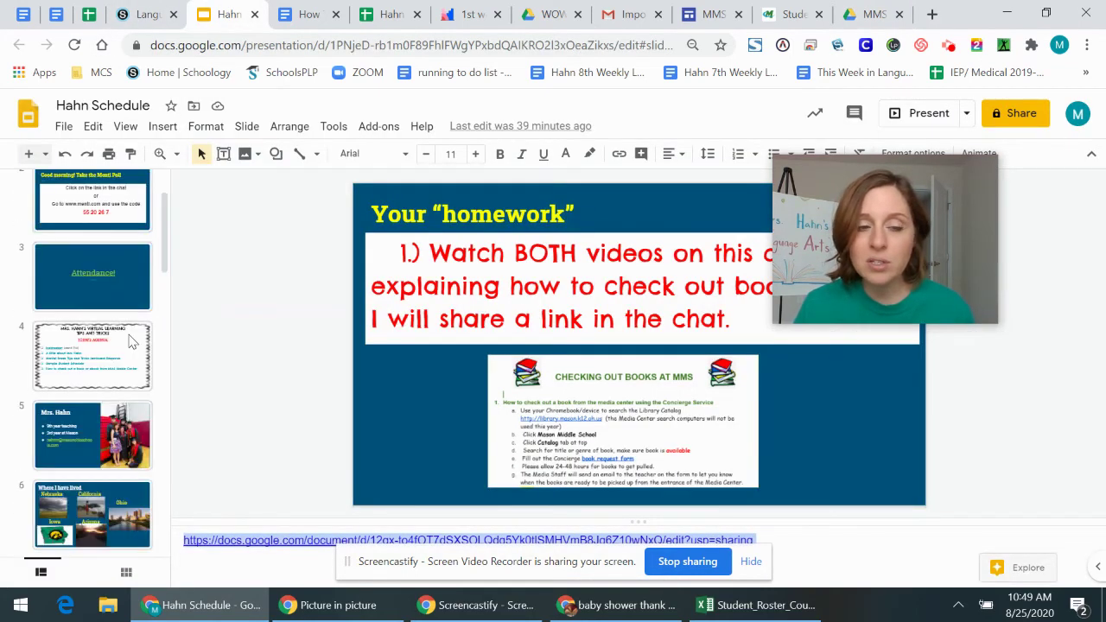
left_click(121, 229)
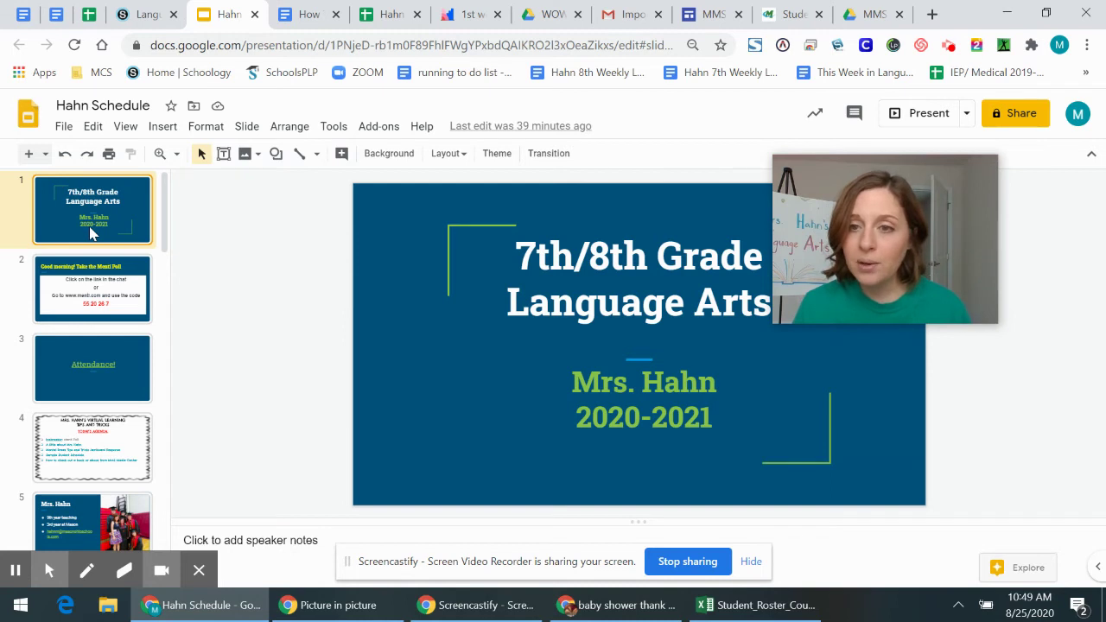
Start moving the presentation to another folder, browsing up from the WOW and orientation folder through MMS Virtual Academy to My Drive.
left_click(63, 127)
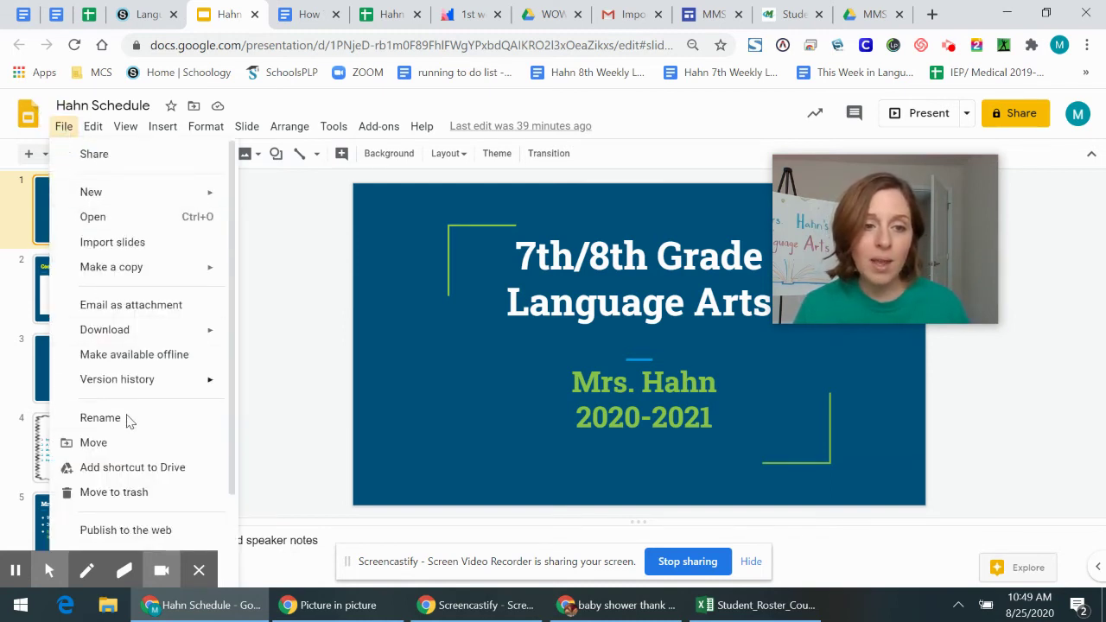
left_click(124, 453)
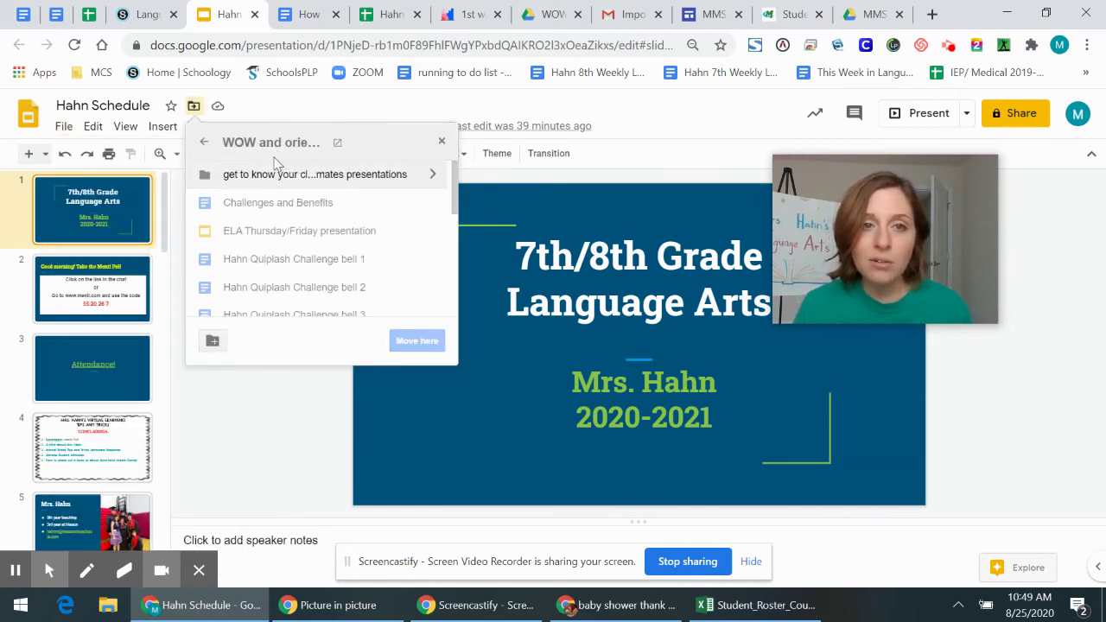
left_click(204, 143)
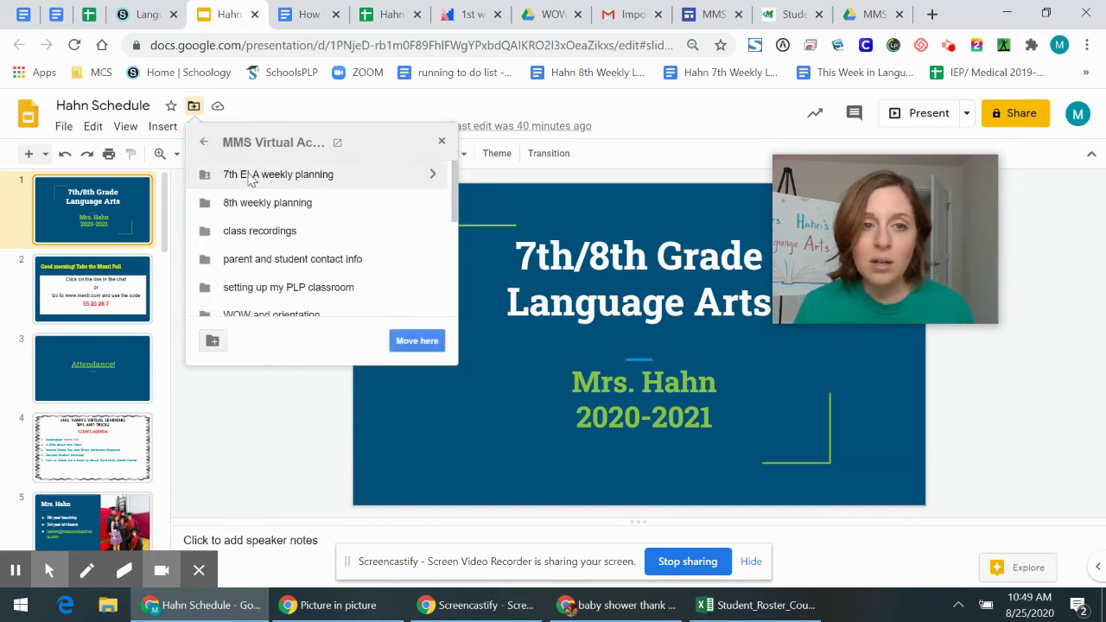
left_click(204, 143)
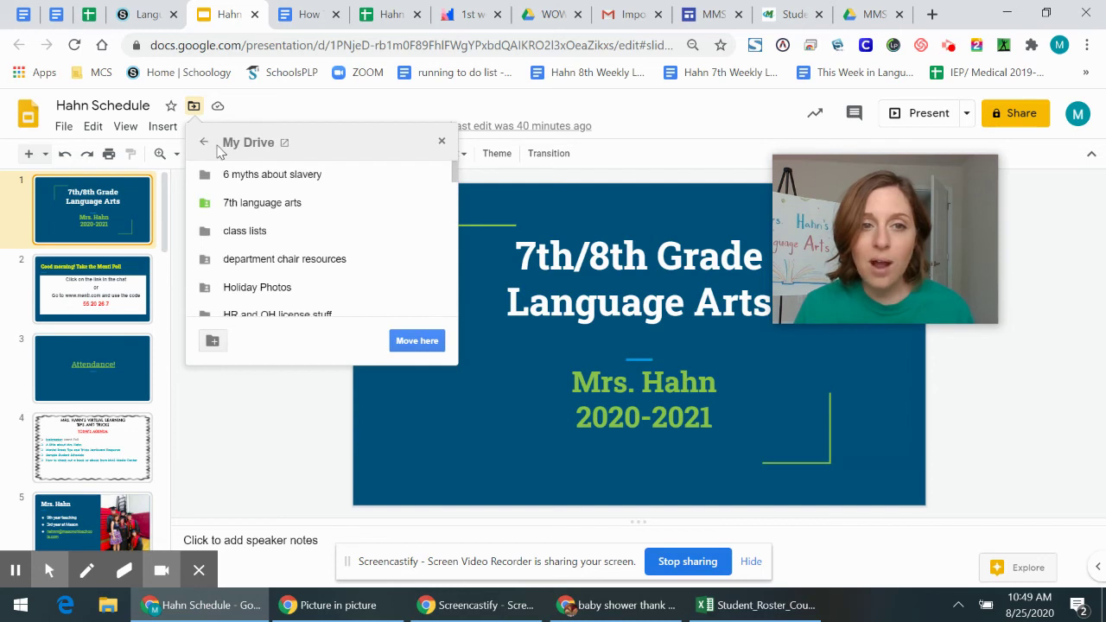